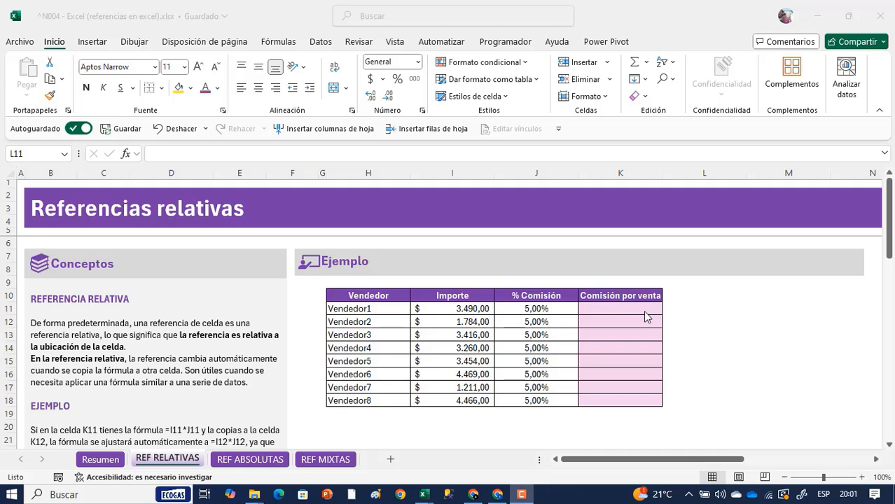
Enter the formula +I11*J11 in K11 to calculate Vendedor1's commission per sale.
left_click(645, 312)
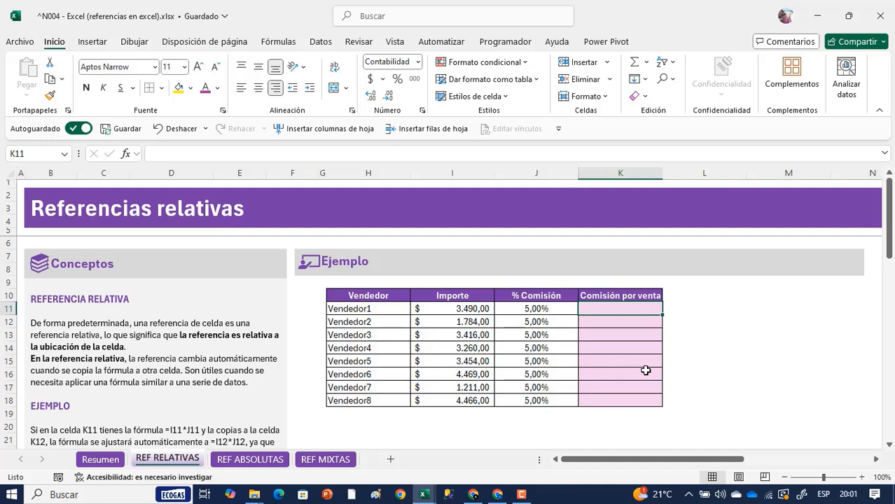
type("+")
key("Left")
key("Left")
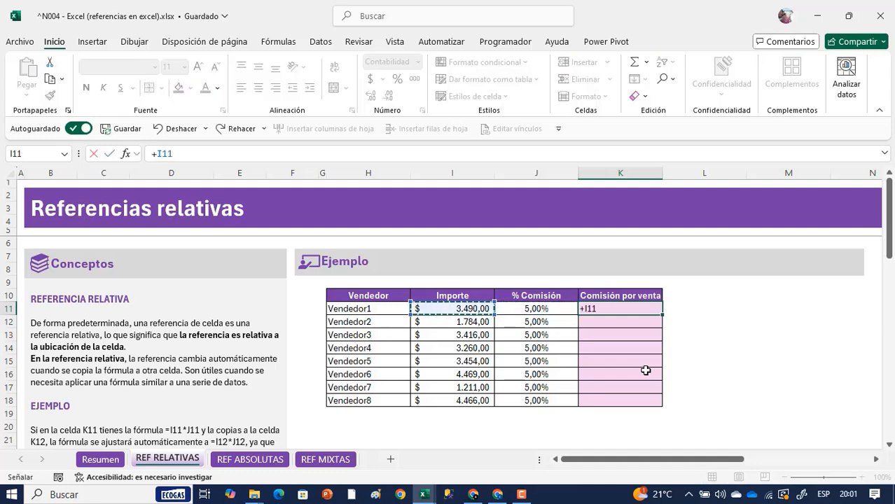
key("Left")
key("Right")
type("*")
key("Left")
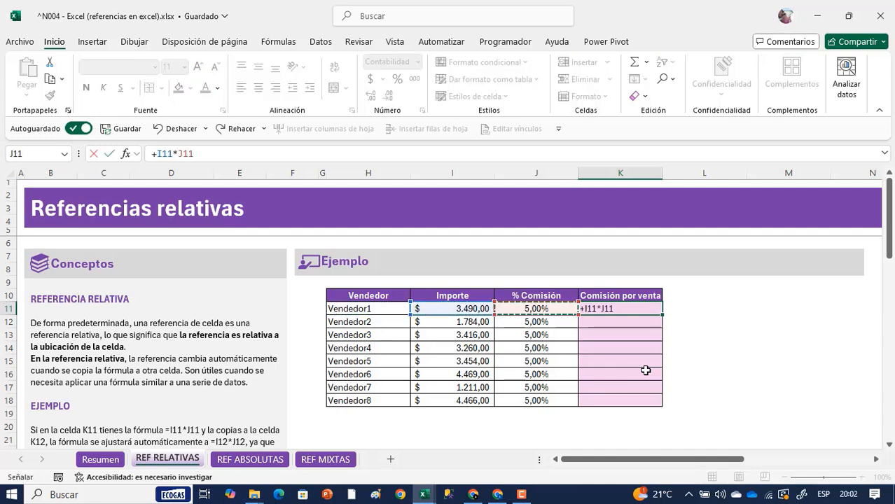
key("Return")
Copy the commission formula from K11 down through K18 and check the formulas in K11 and K12.
key("Up")
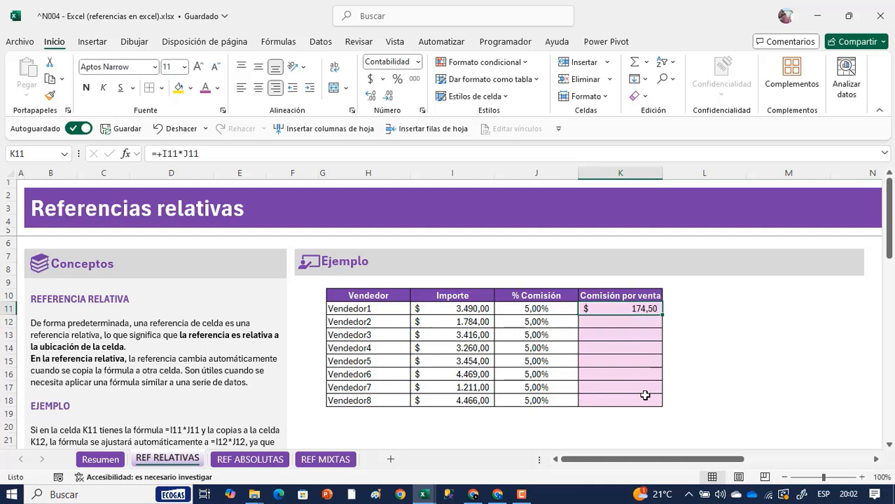
key("ctrl+c")
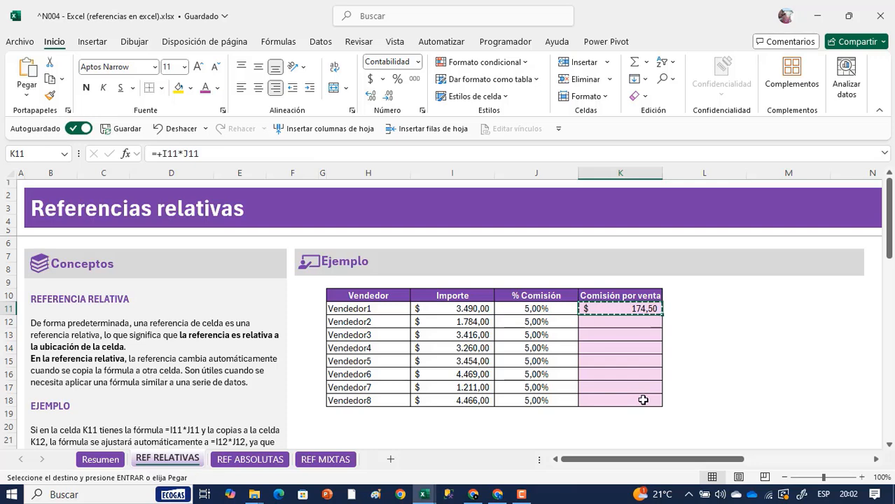
left_click(640, 400, "shift")
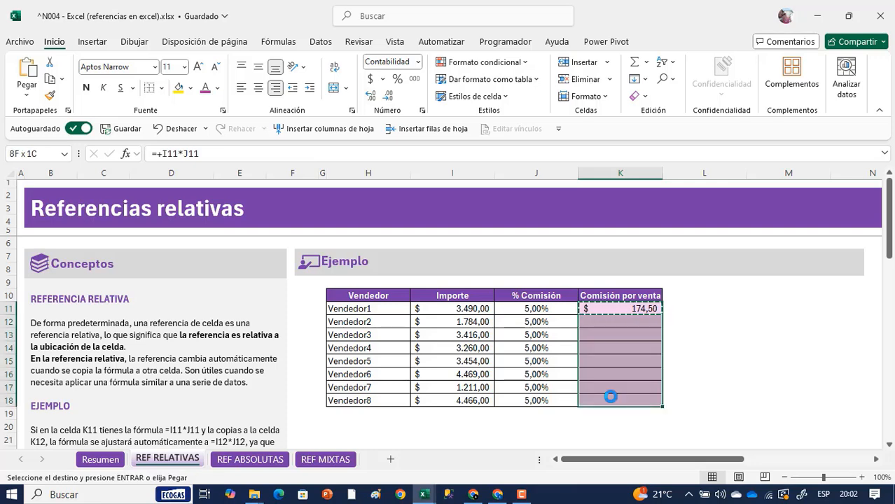
key("ctrl+v")
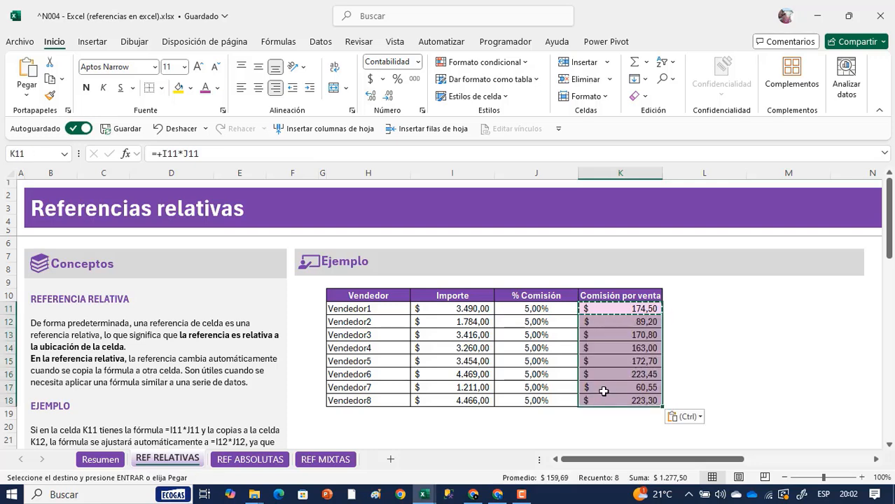
scroll(609, 382, "down", 1)
left_click(655, 296)
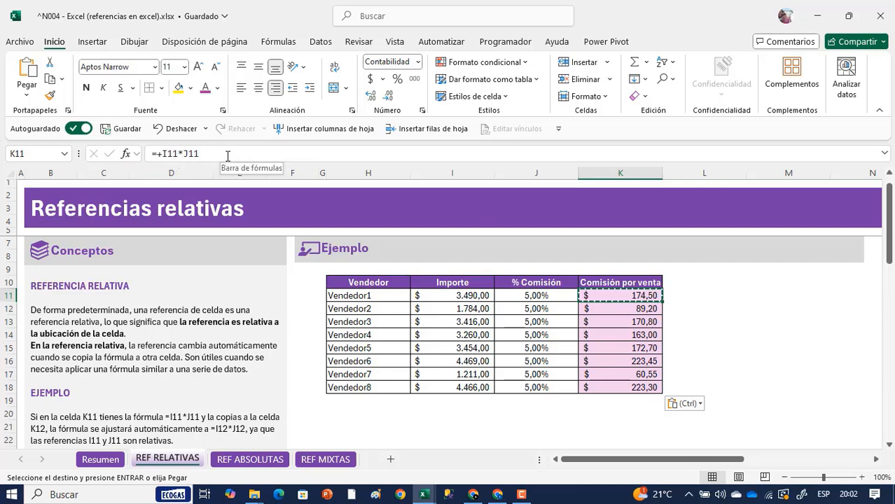
left_click(634, 308)
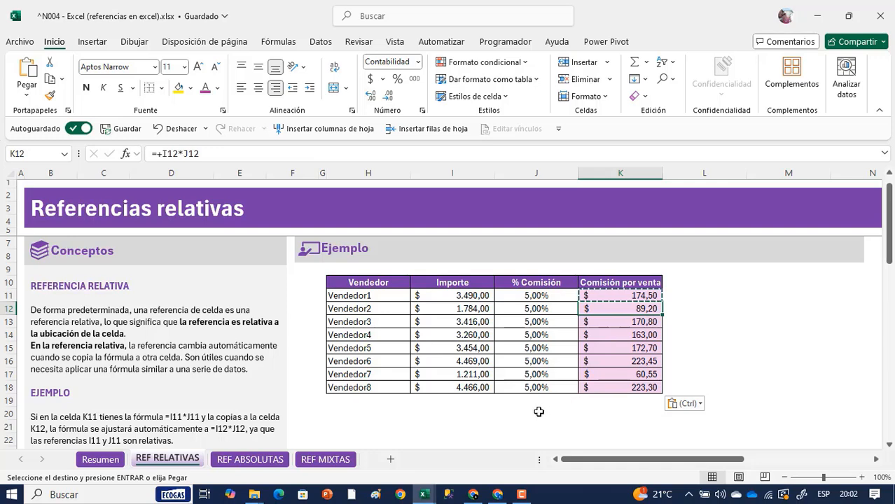
On the REF ABSOLUTAS sheet, enter the formula +I11*$L$11 in J11 with the commission percentage fixed as an absolute reference.
left_click(266, 462)
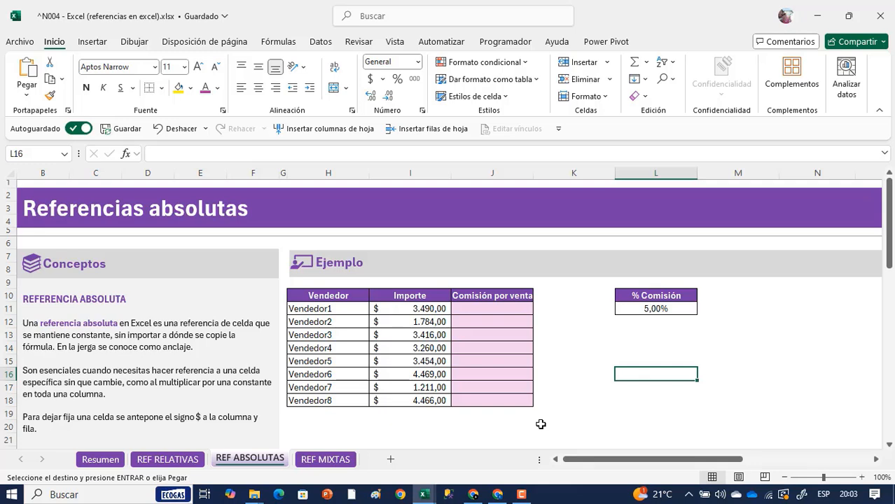
left_click(496, 310)
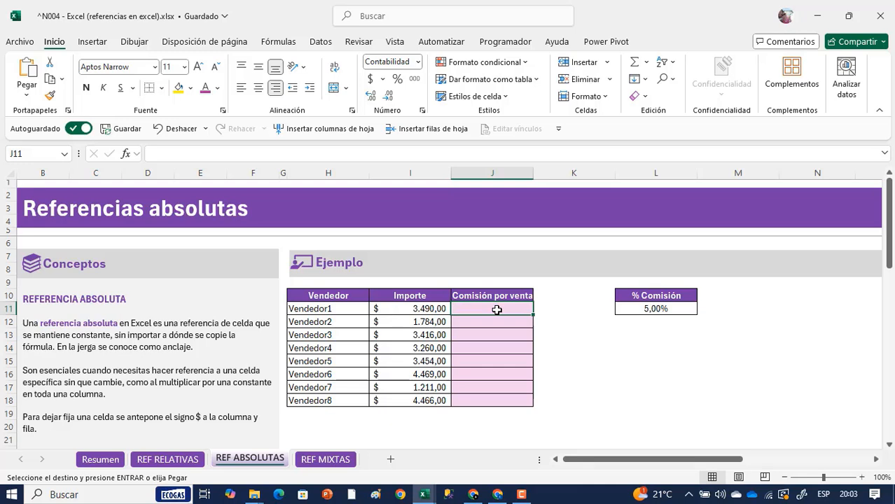
type("+")
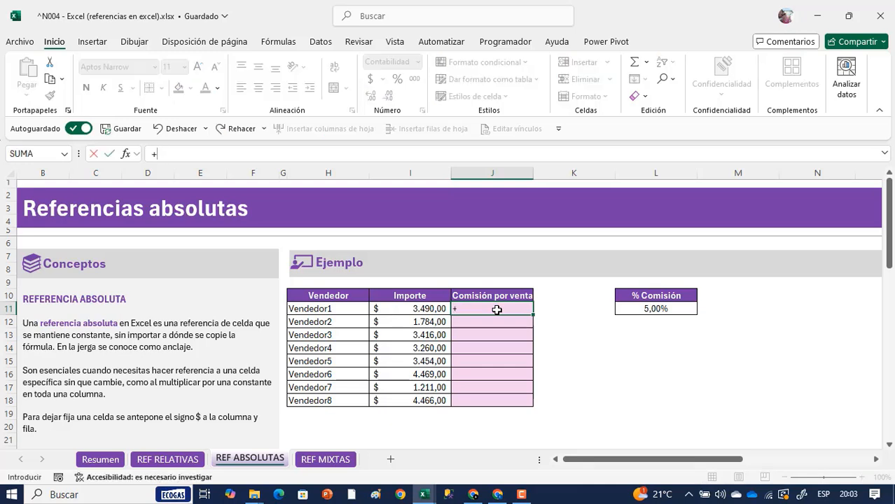
key("Left")
type("*")
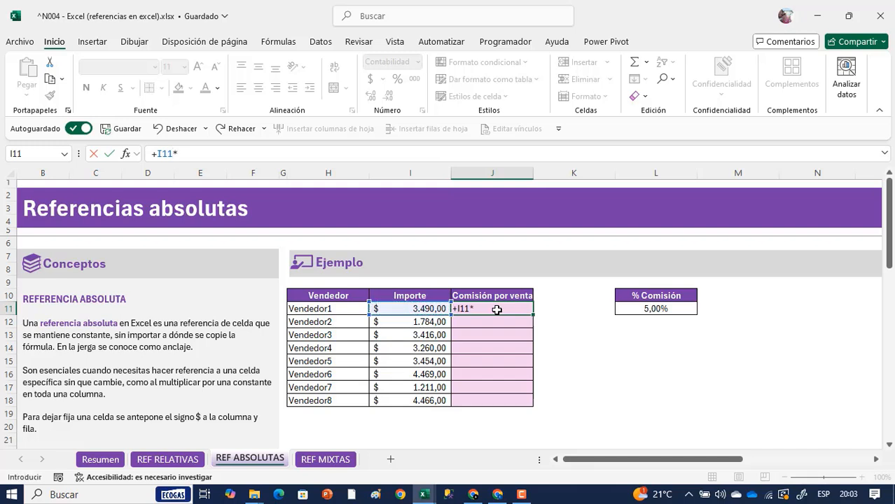
left_click(679, 308)
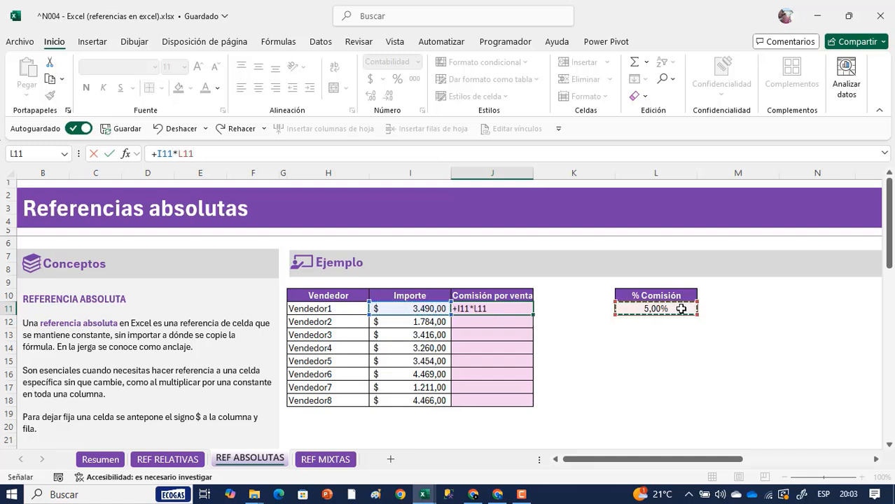
key("F4")
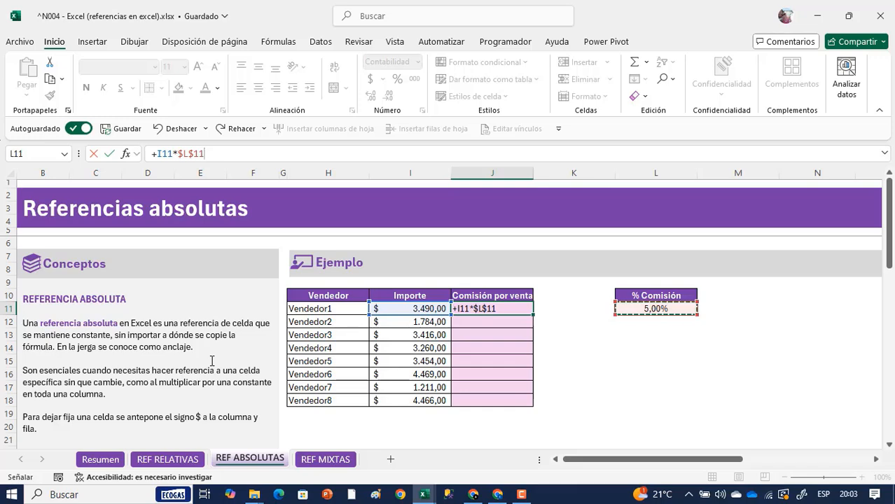
scroll(217, 361, "down", 2)
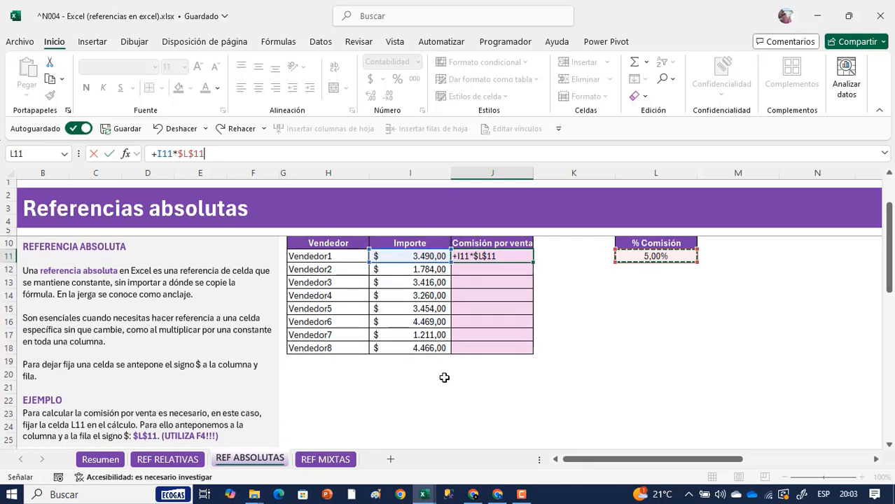
key("Return")
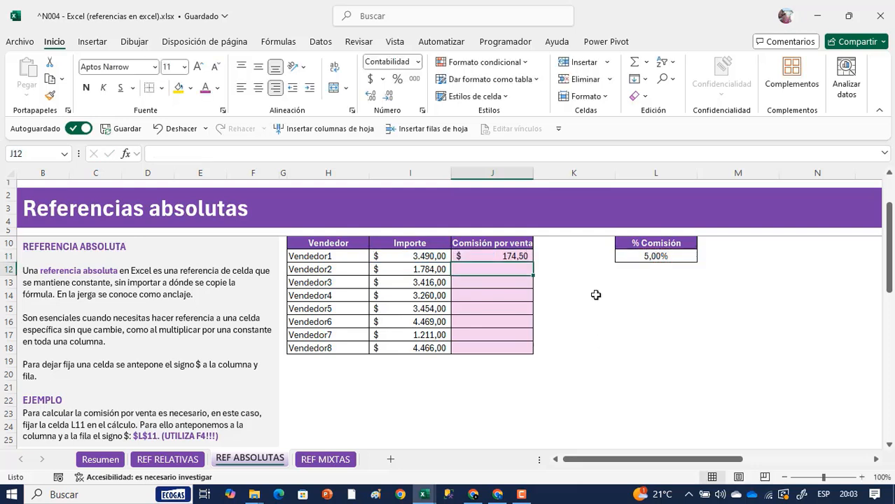
Copy the commission formula from J11 down through J18.
left_click(524, 256)
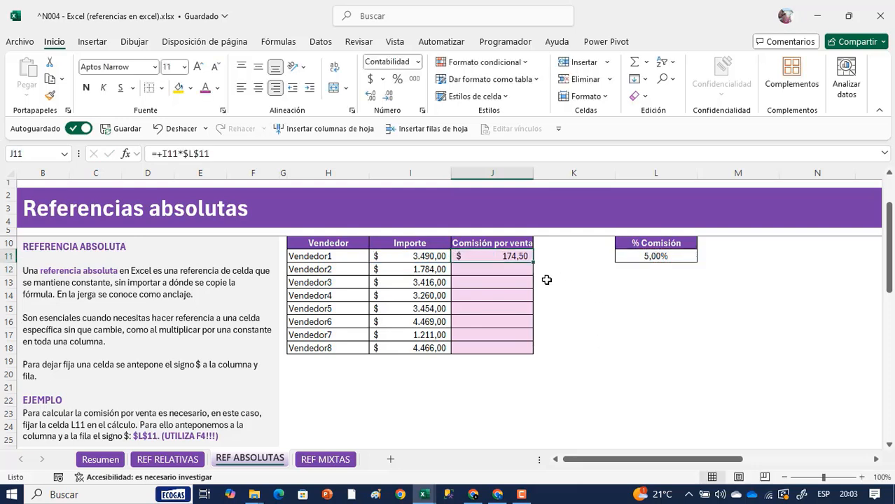
key("ctrl+c")
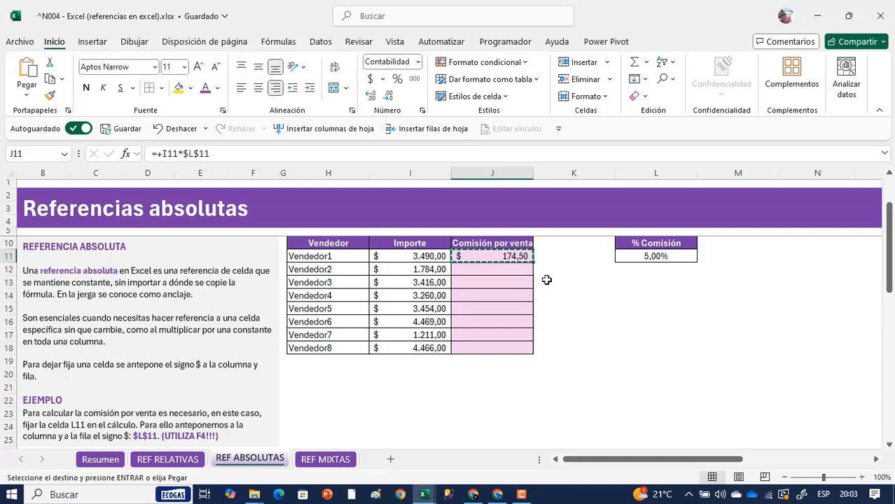
left_click(516, 341, "shift")
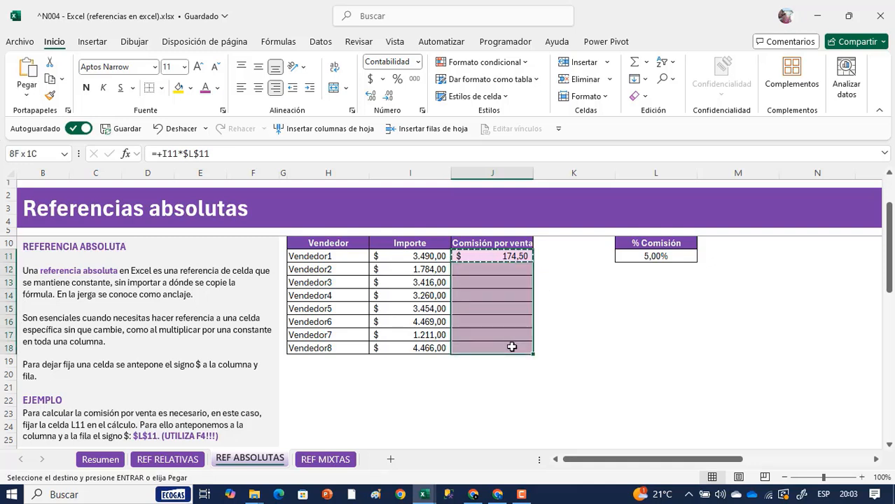
key("ctrl+v")
Examine the cell references in the copied commission formulas from J12 to J16, leaving them unedited.
left_click(511, 275)
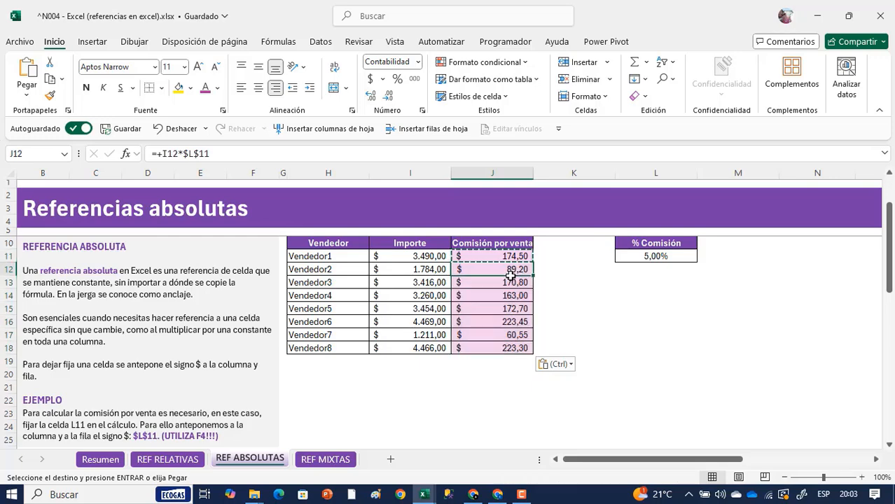
key("F2")
key("Escape")
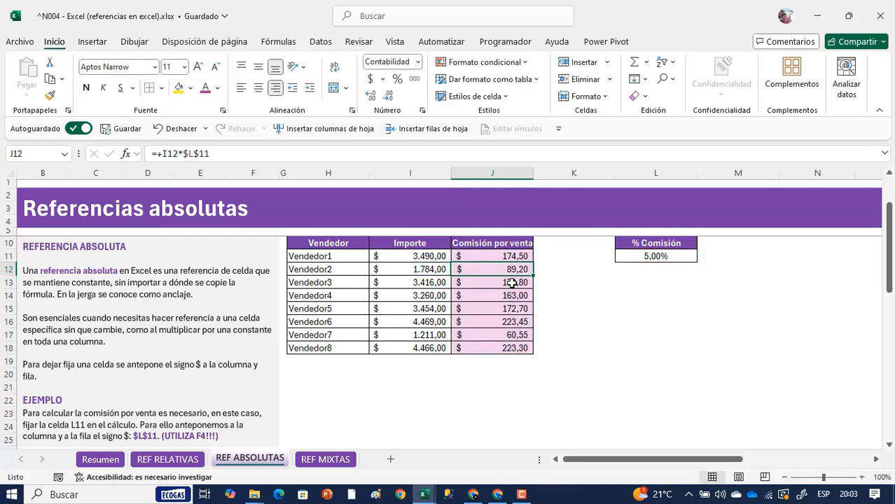
left_click(513, 282)
key("F2")
left_click(505, 294)
key("F2")
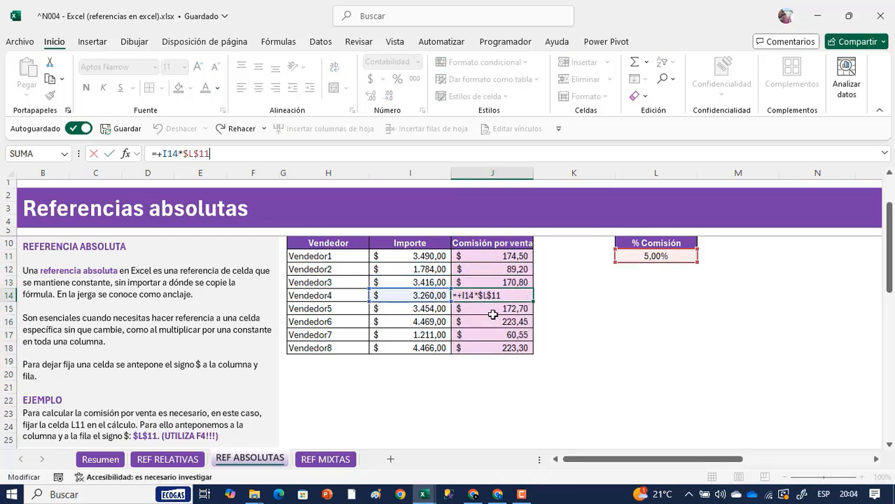
left_click(493, 314)
key("F2")
left_click(492, 319)
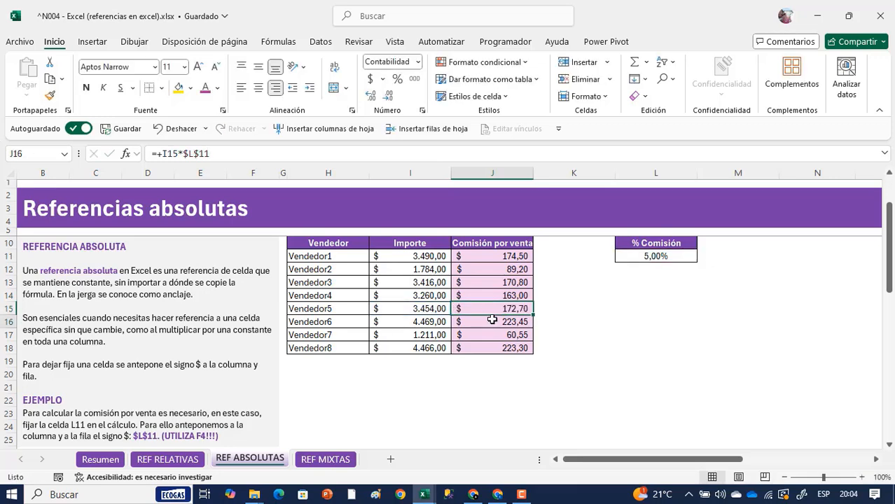
key("F2")
key("Escape")
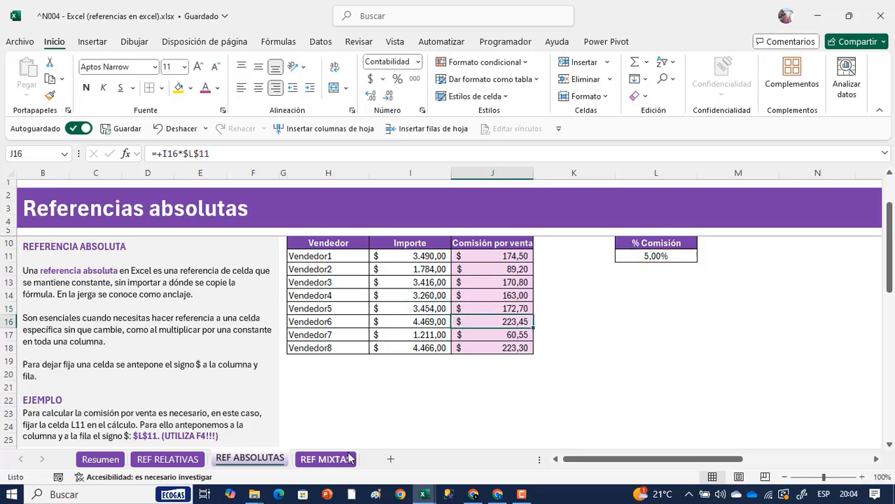
Open the REF MIXTAS sheet and highlight the monthly sales in L11:Q11, then the commissions in column I.
left_click(347, 459)
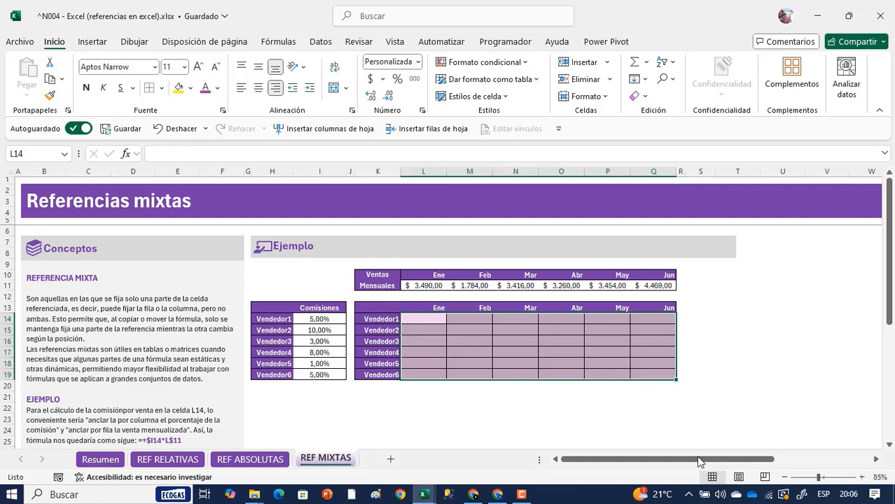
left_click(433, 286)
left_click_drag(433, 285, 654, 288)
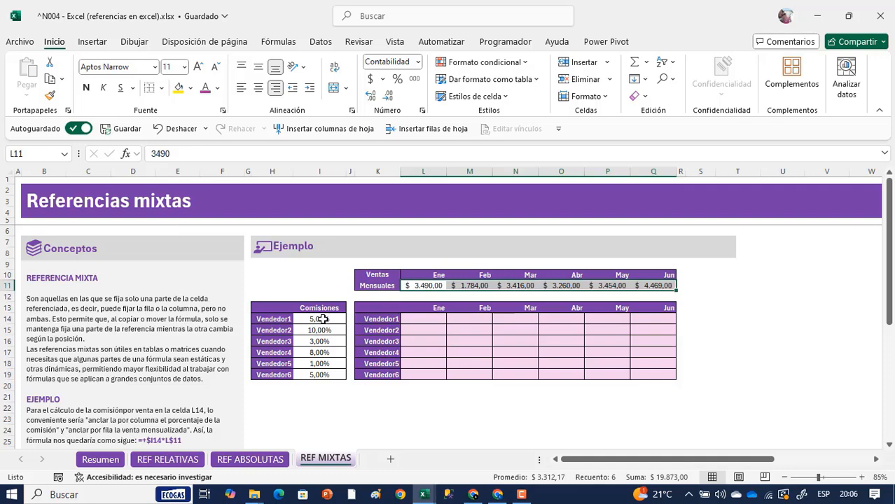
left_click(330, 167)
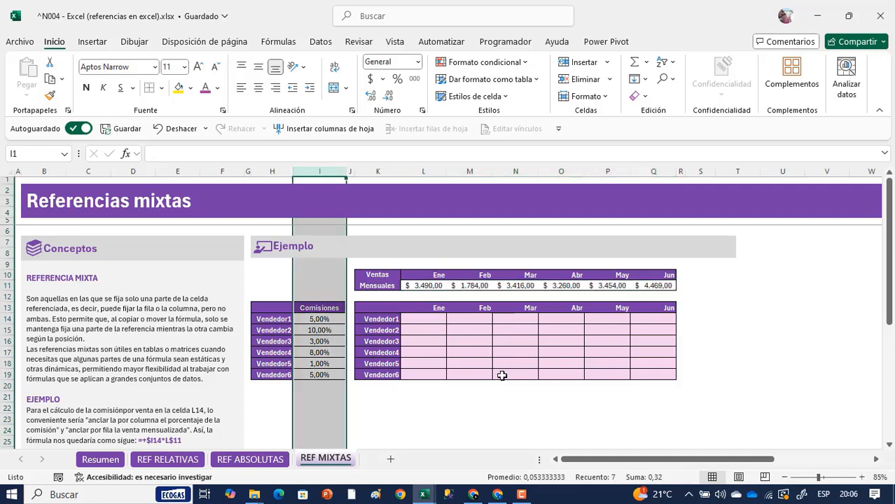
Enter the formula +L$11*$I14 in L14, fixing the row of the monthly sale and the column of the commission.
left_click(438, 319)
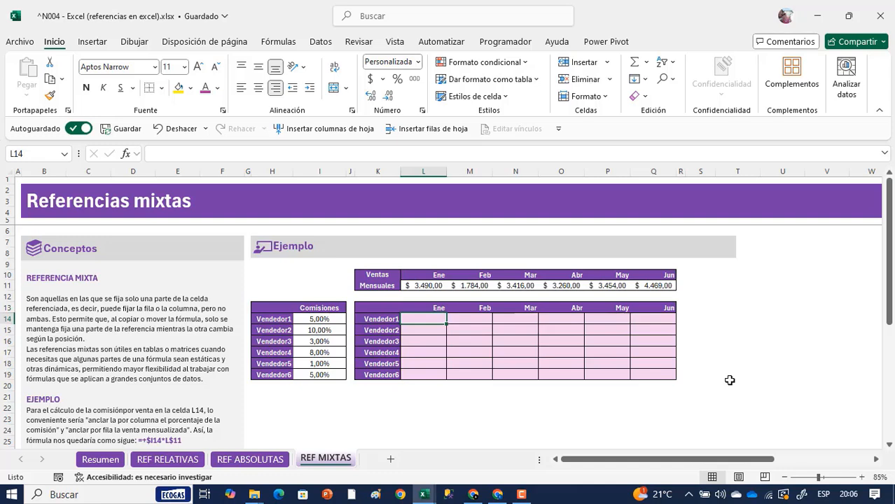
type("+")
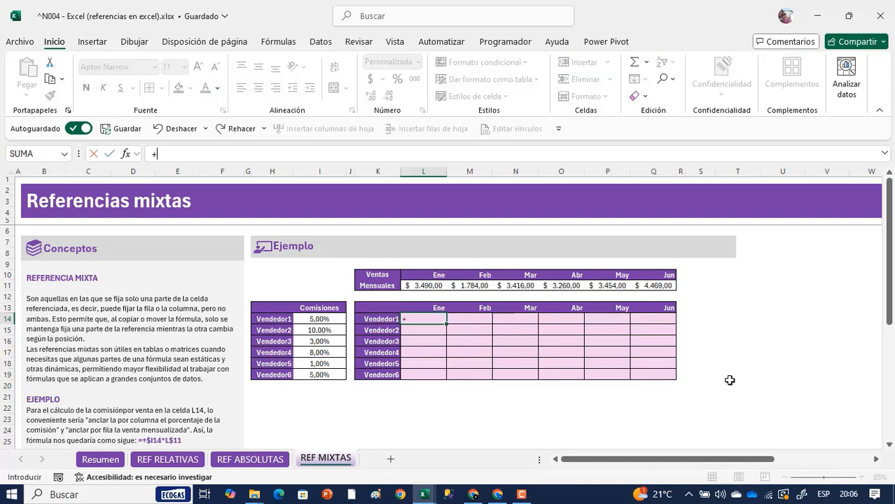
key("Up")
key("Up")
key("Up")
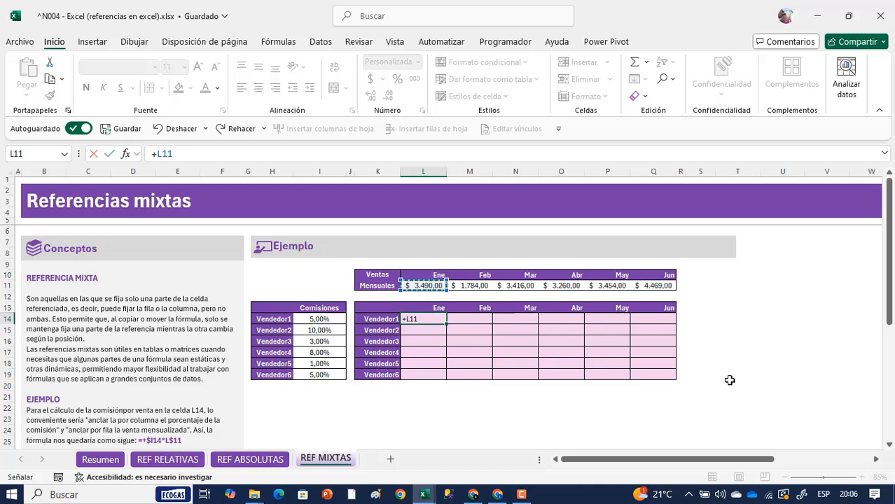
key("F4")
key("F4")
type("*")
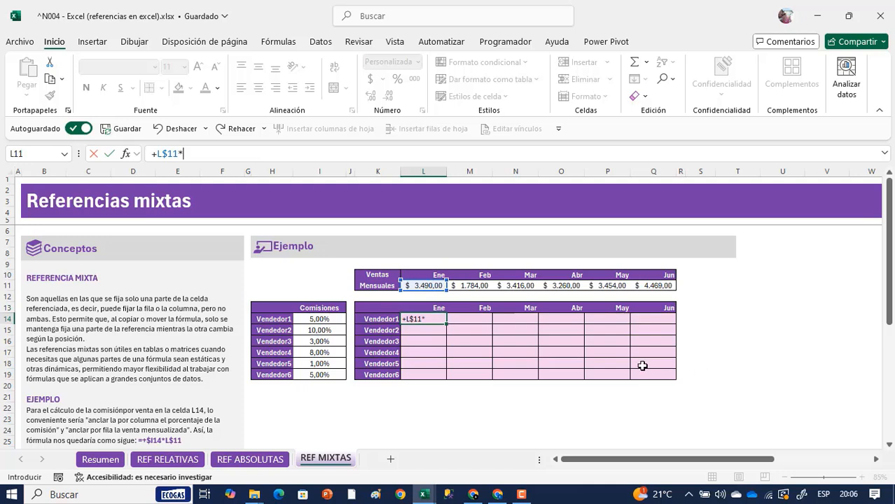
left_click(323, 316)
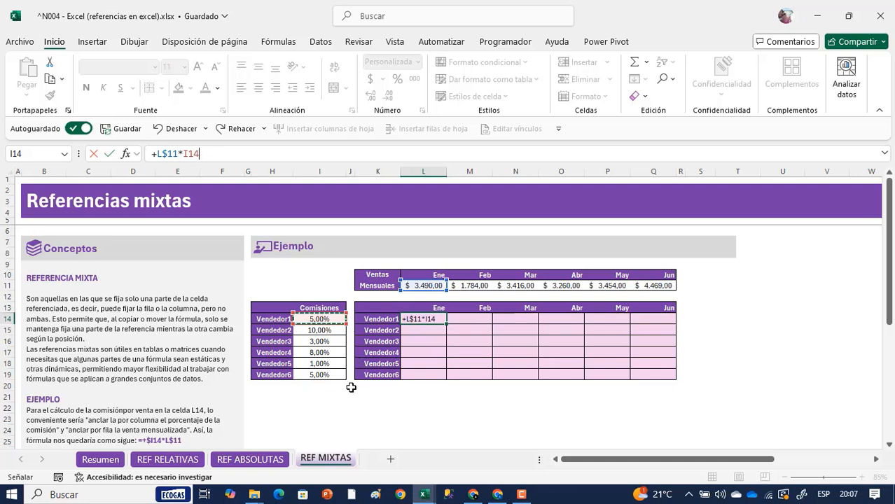
key("F4")
key("F4")
key("F4")
key("Return")
Copy the commission formula from L14 across the whole seller-by-month grid L14:Q19.
key("Up")
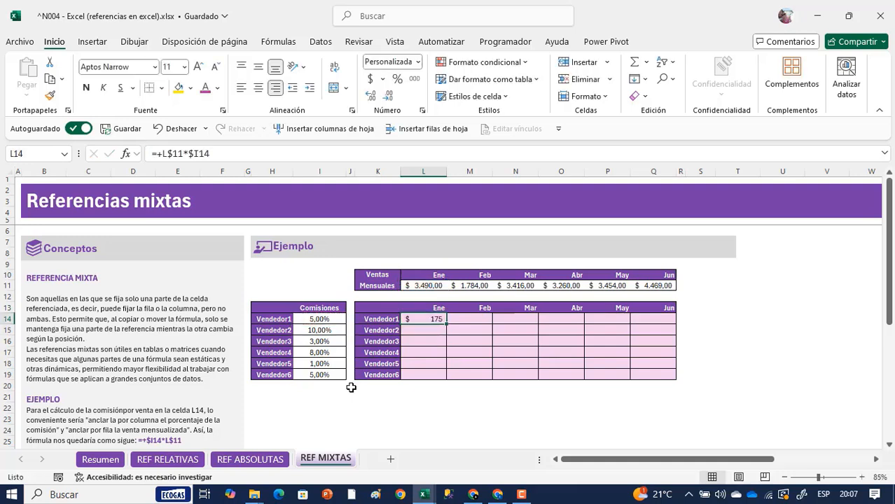
key("ctrl+c")
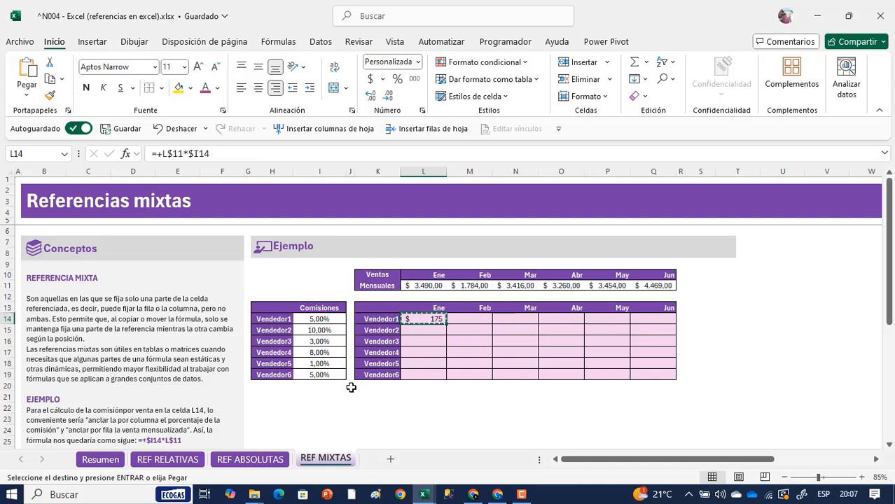
key("shift+Right")
key("shift+Right")
key("shift+Right")
key("shift+Right")
key("shift+Right")
key("shift+Down")
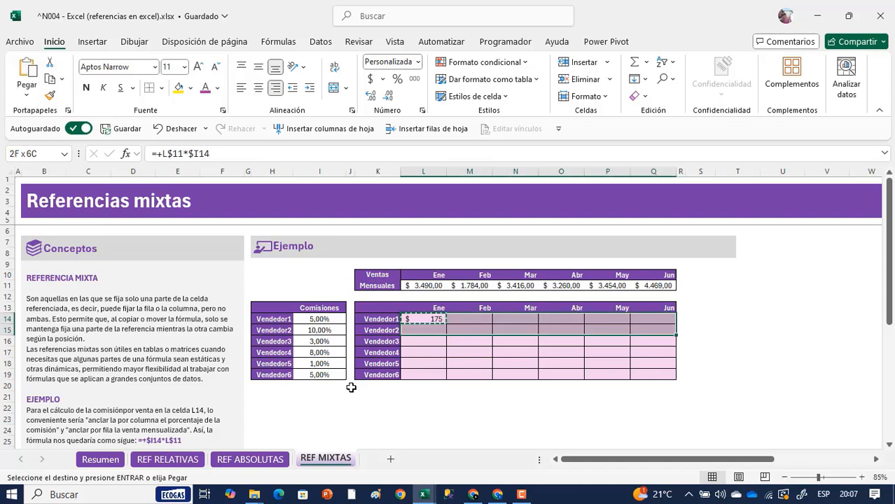
key("shift+Down")
key("shift+Down")
key("shift+Down")
key("shift+Down")
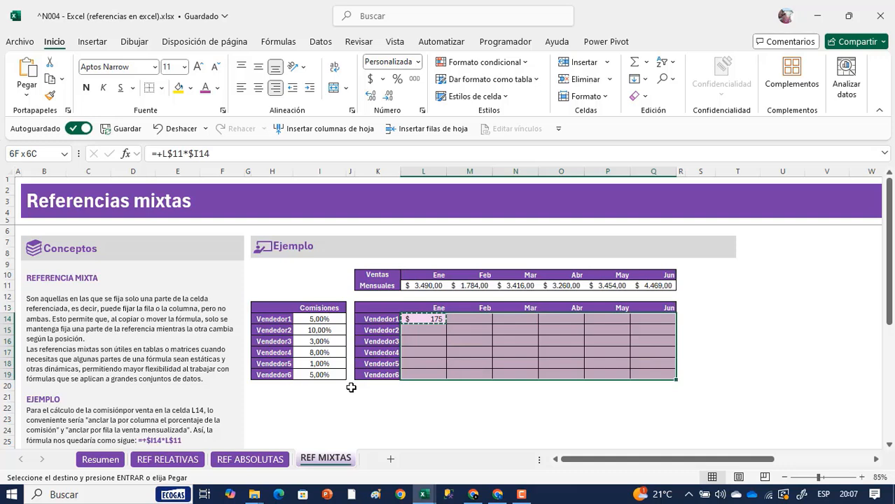
key("ctrl+v")
Examine the cell references in Vendedor2's April commission formula in O15, leaving it unedited.
key("Right")
key("Right")
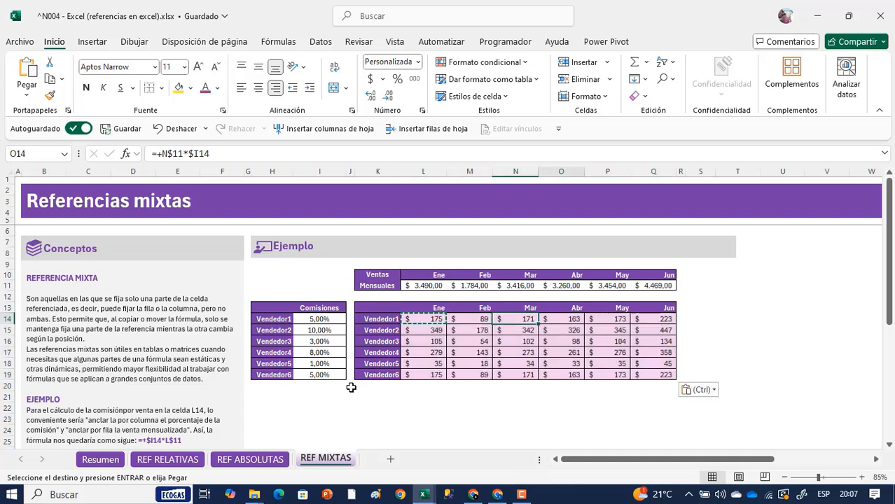
key("Down")
key("F2")
key("Escape")
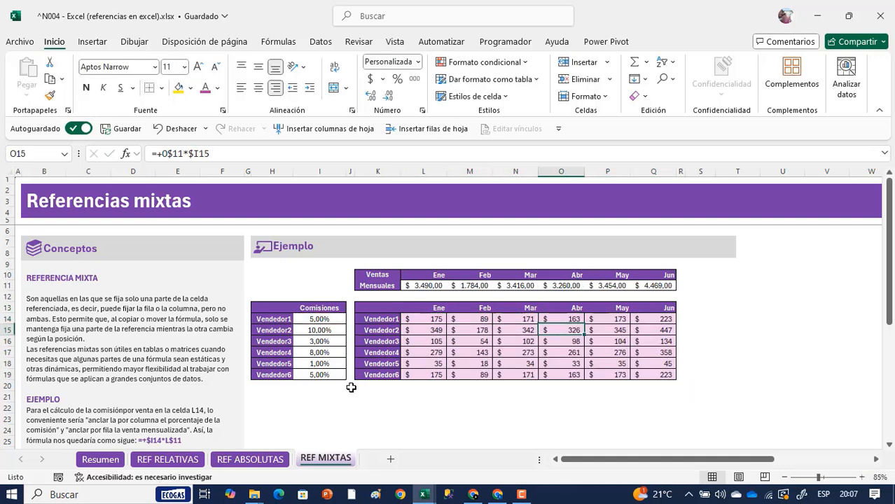
key("F2")
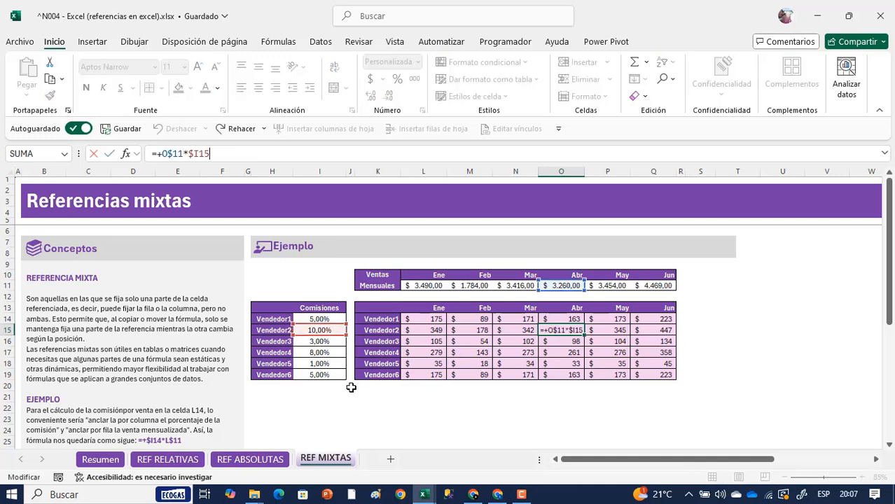
key("F2")
key("F2")
key("F2")
key("Escape")
Inspect which sale and commission cells the formula in M17 refers to, without changing it.
key("Left")
key("Down")
key("Left")
key("Down")
key("F2")
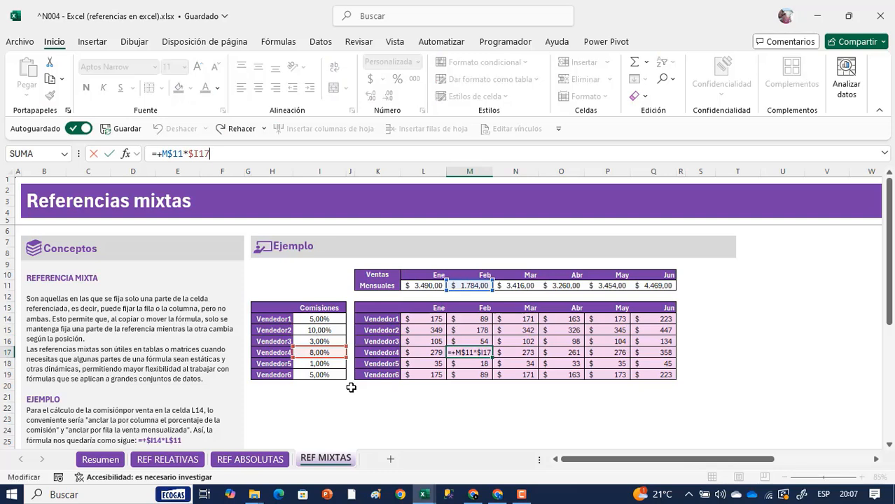
key("Escape")
Check the mixed references in Vendedor6's June commission formula in Q19, keeping the formula as it is.
key("Right")
key("Right")
key("Right")
key("Right")
key("Down")
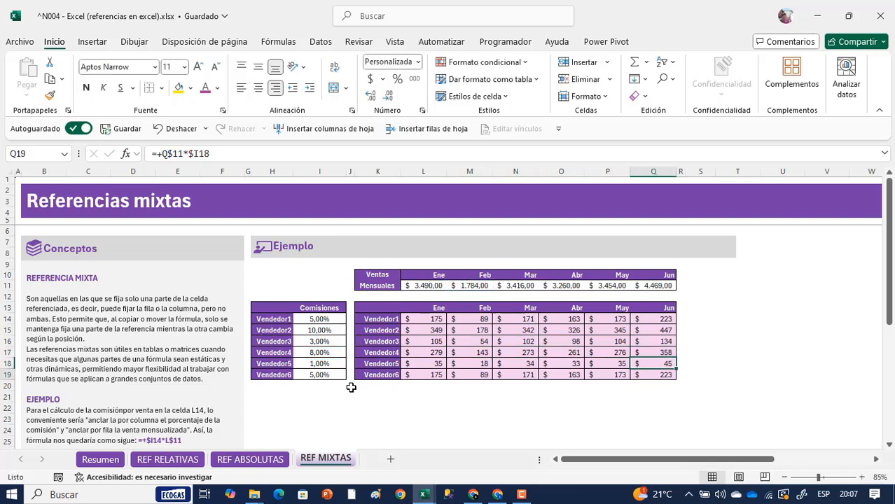
key("Down")
key("F2")
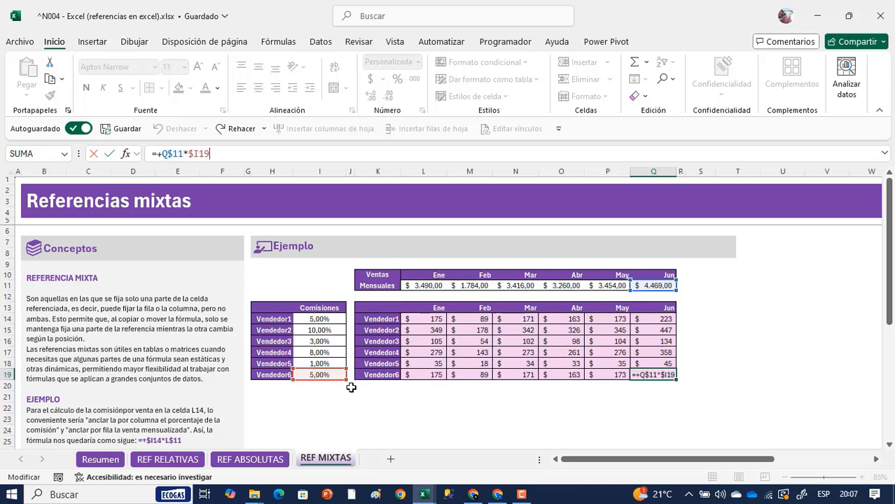
key("F2")
key("F2")
key("F2")
key("ctrl+Return")
key("Left")
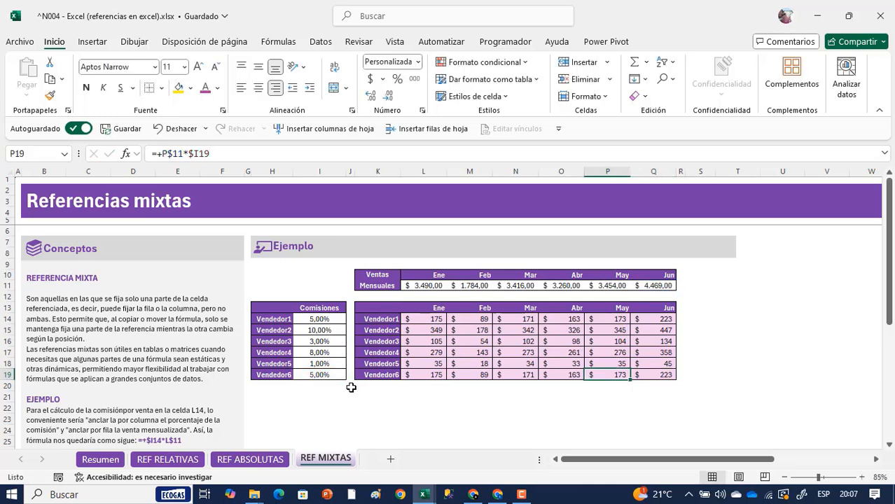